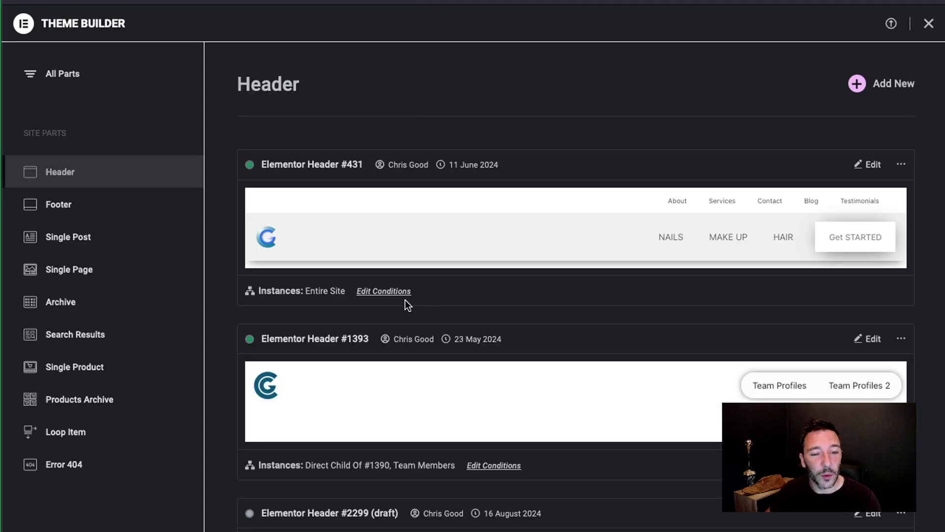
# - Add an Exclude > Singular > Front Page condition to Header #431, keeping Entire Site
pyautogui.click(395, 292)
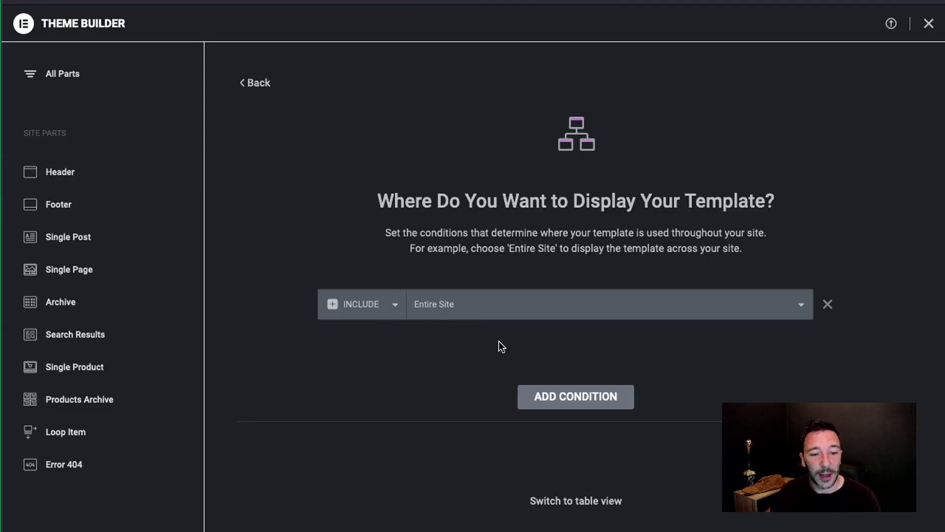
pyautogui.click(582, 399)
pyautogui.click(380, 353)
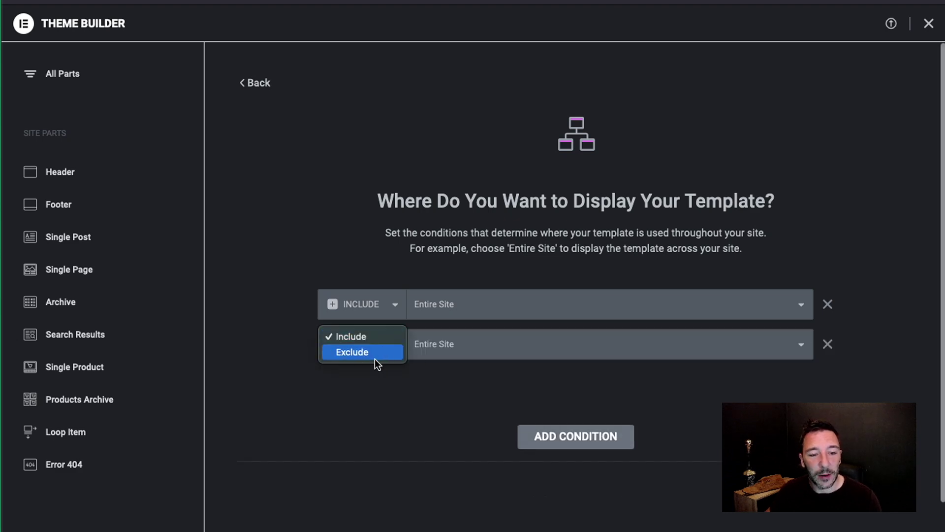
pyautogui.click(389, 352)
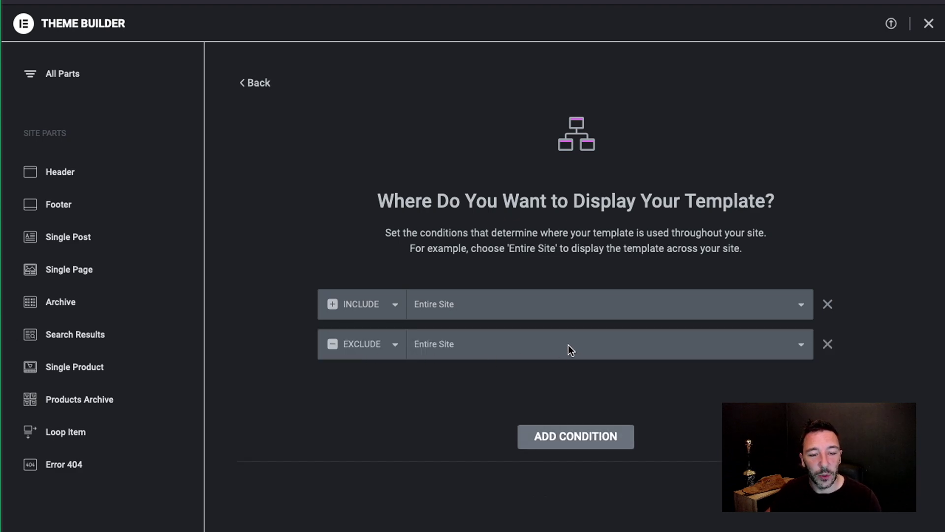
pyautogui.click(519, 345)
pyautogui.click(498, 365)
pyautogui.click(695, 340)
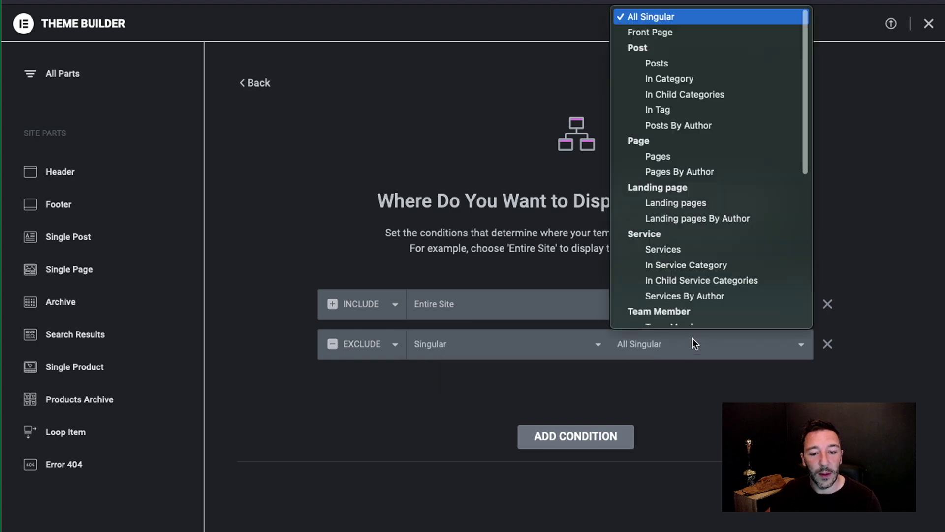
pyautogui.click(669, 34)
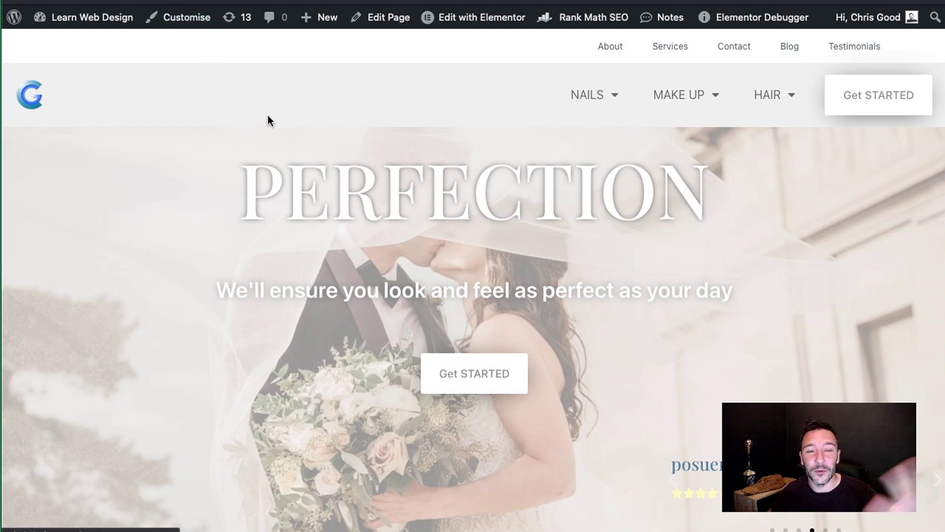
# - Reload the home page to check whether the BridalBeauty header appears
pyautogui.press('super+r')
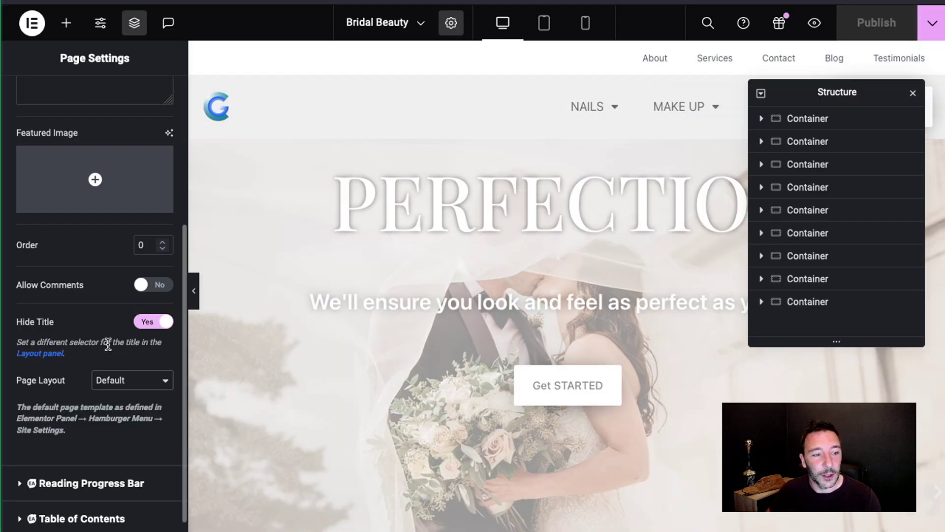
pyautogui.click(120, 389)
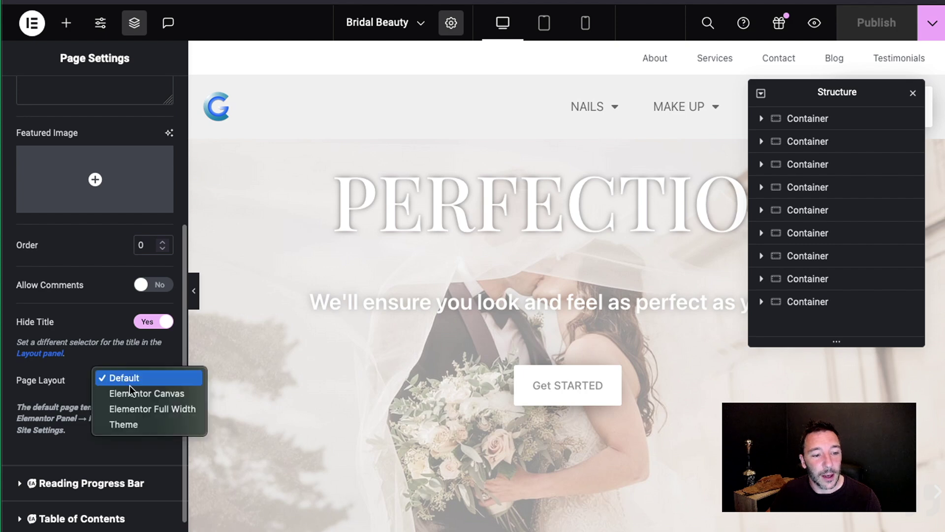
pyautogui.click(113, 378)
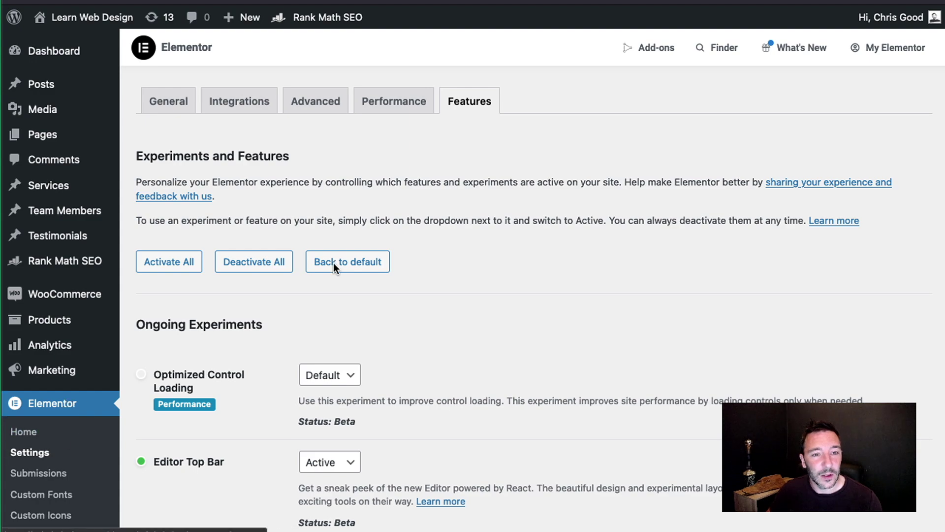
# - Set Hello Theme Header & Footer to Inactive in Elementor's Features settings and save
pyautogui.scroll(-20, 417, 235)
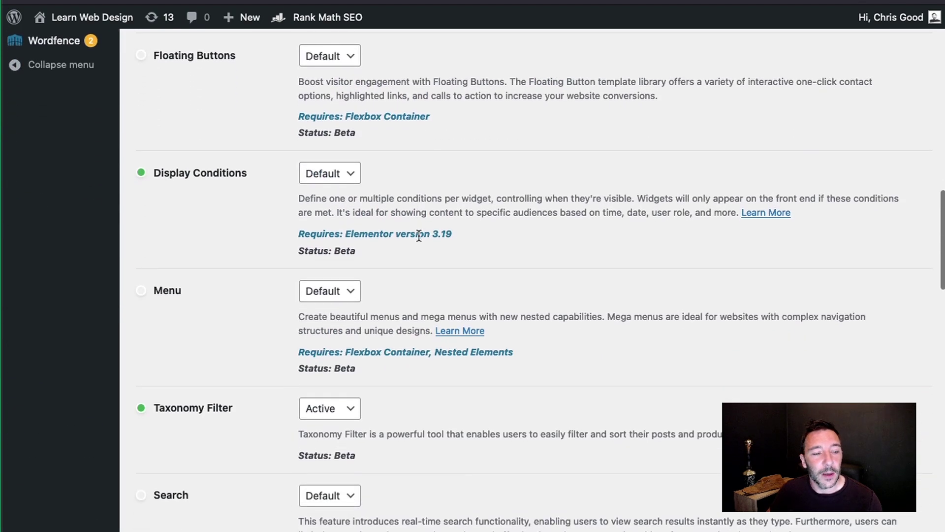
pyautogui.scroll(-10, 266, 241)
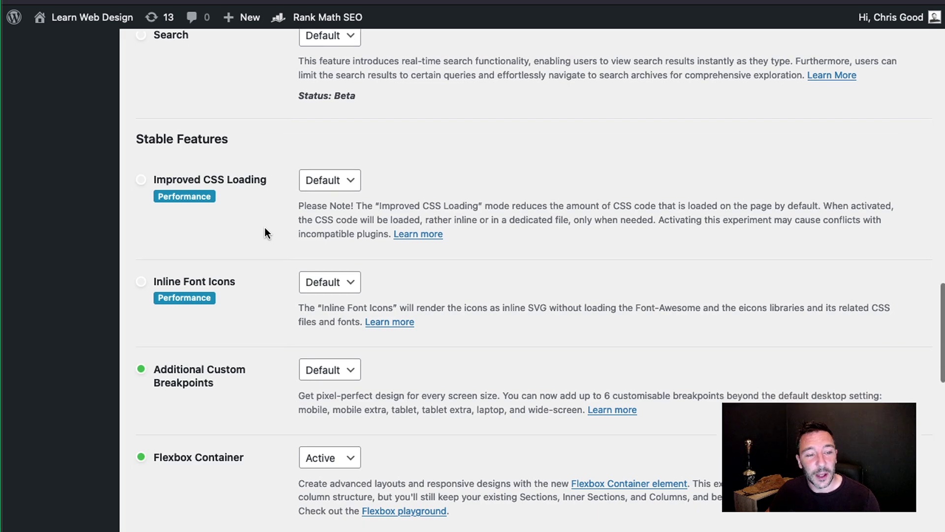
pyautogui.scroll(-5, 266, 230)
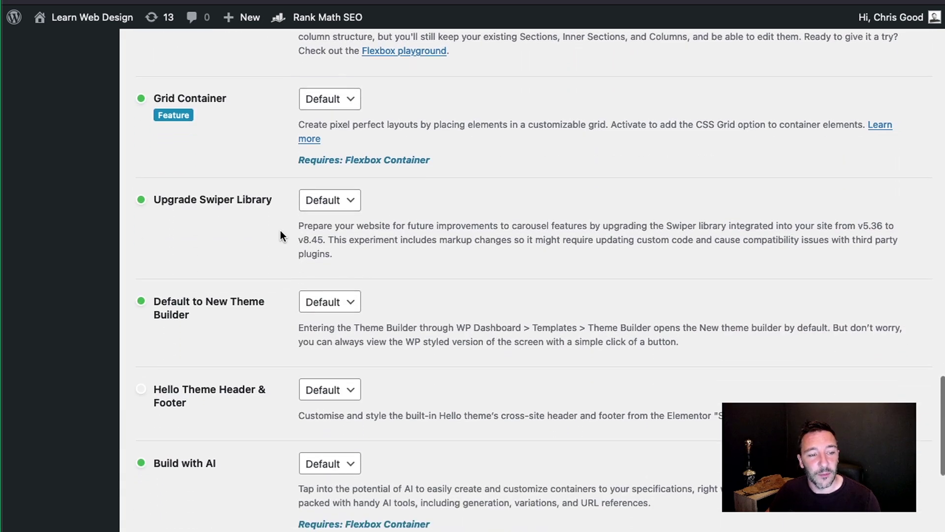
pyautogui.scroll(-2, 188, 232)
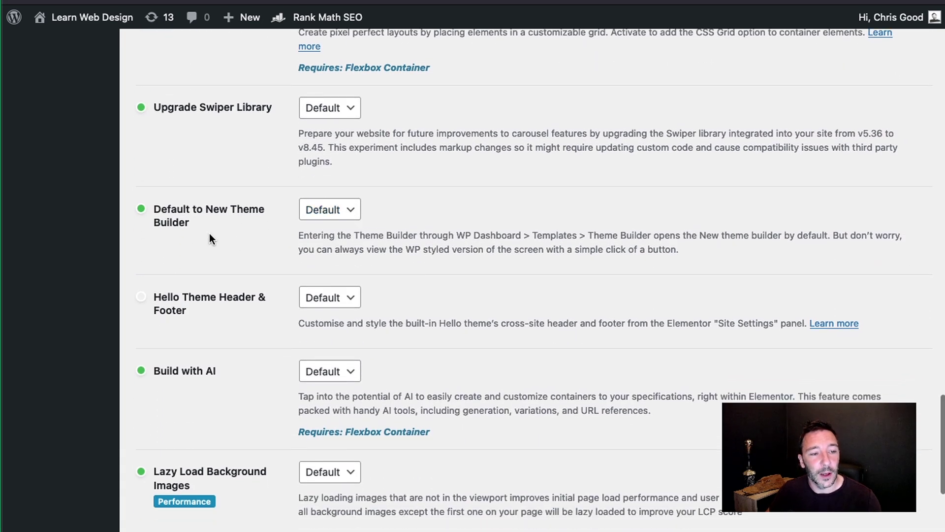
pyautogui.scroll(-3, 233, 234)
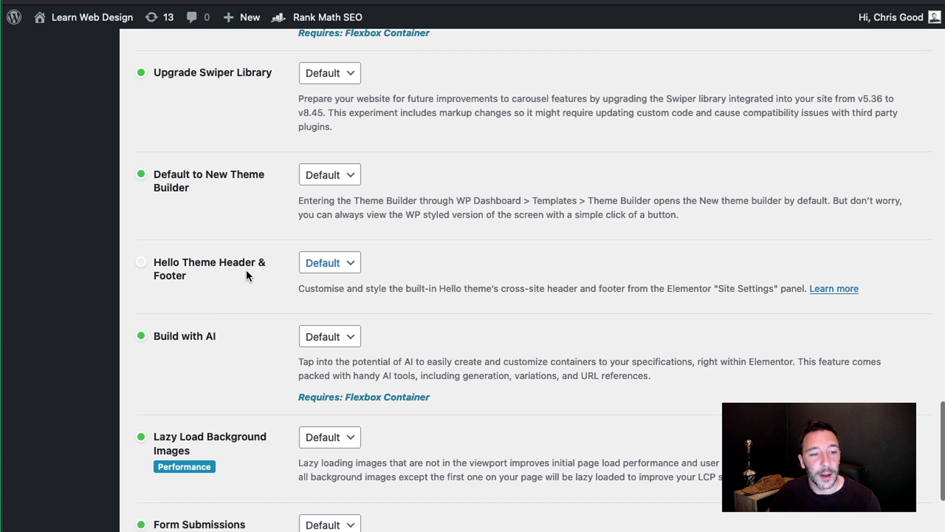
pyautogui.click(345, 262)
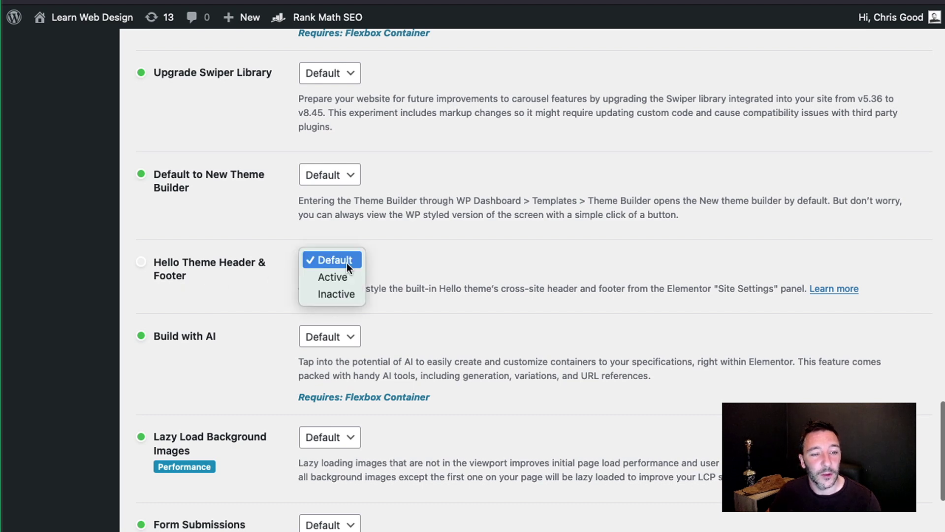
pyautogui.click(339, 294)
pyautogui.scroll(-5, 290, 279)
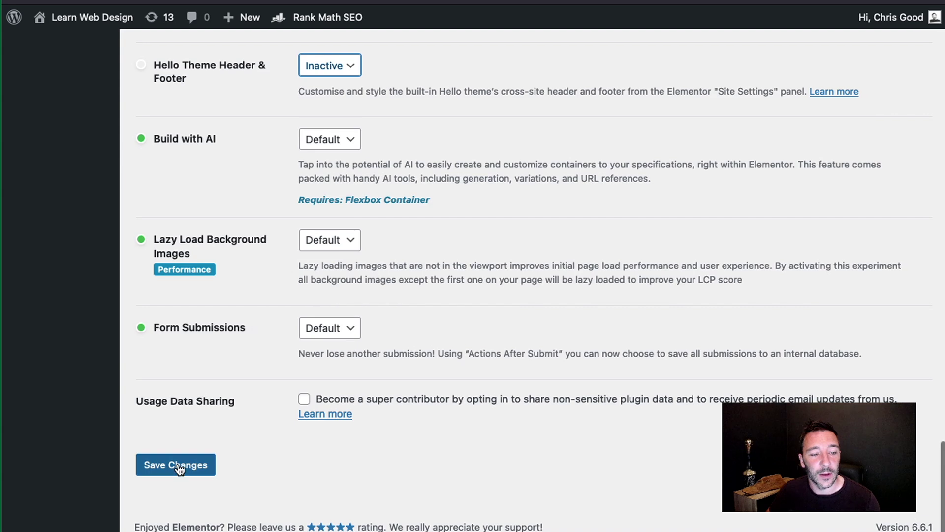
pyautogui.click(179, 467)
pyautogui.scroll(8, 504, 234)
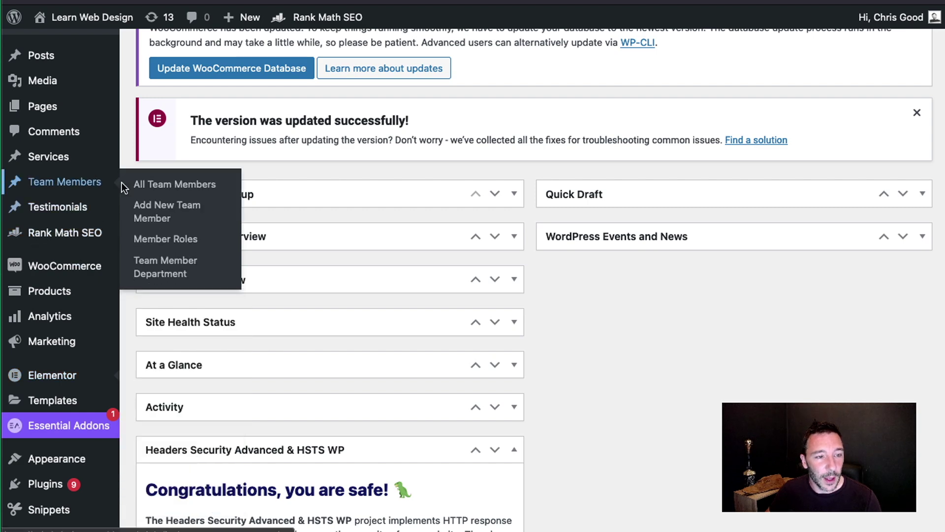
# - Go to Appearance > Theme Settings in the admin sidebar
pyautogui.scroll(-2, 70, 315)
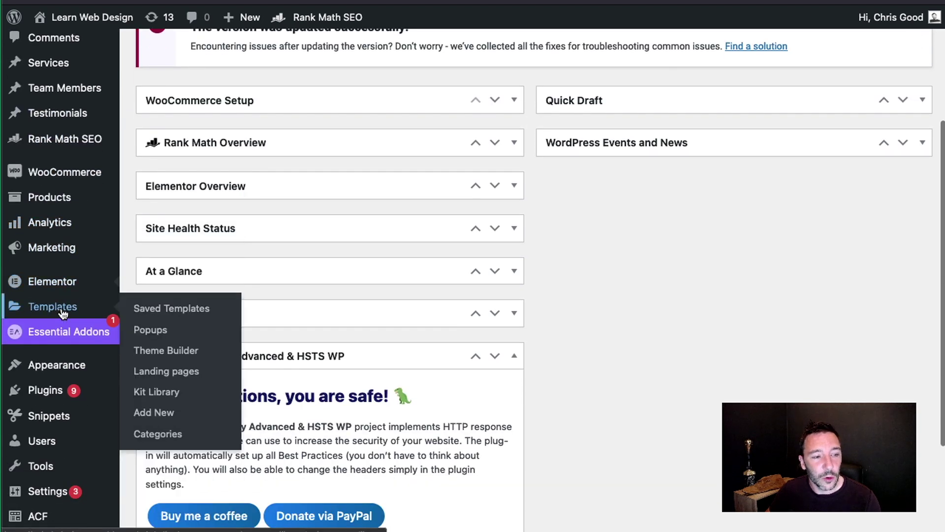
pyautogui.moveTo(59, 281)
pyautogui.scroll(-2, 64, 291)
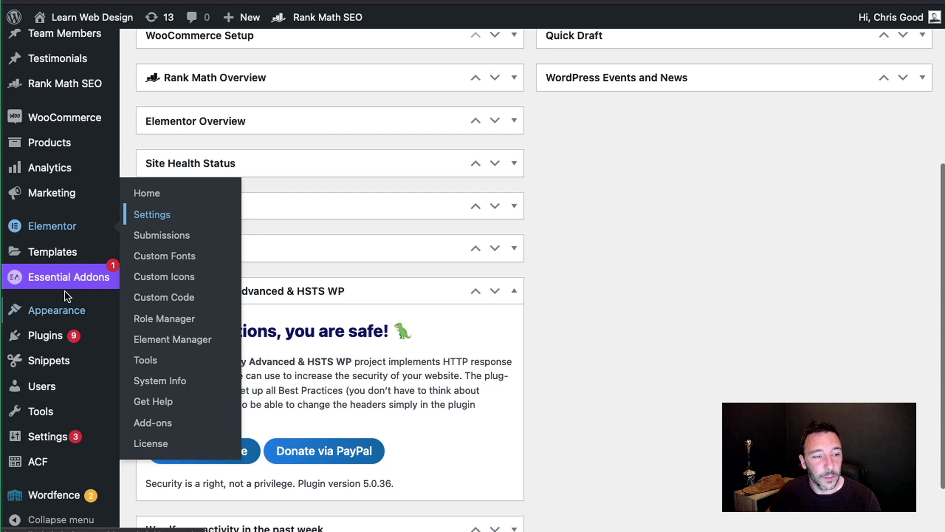
pyautogui.moveTo(69, 311)
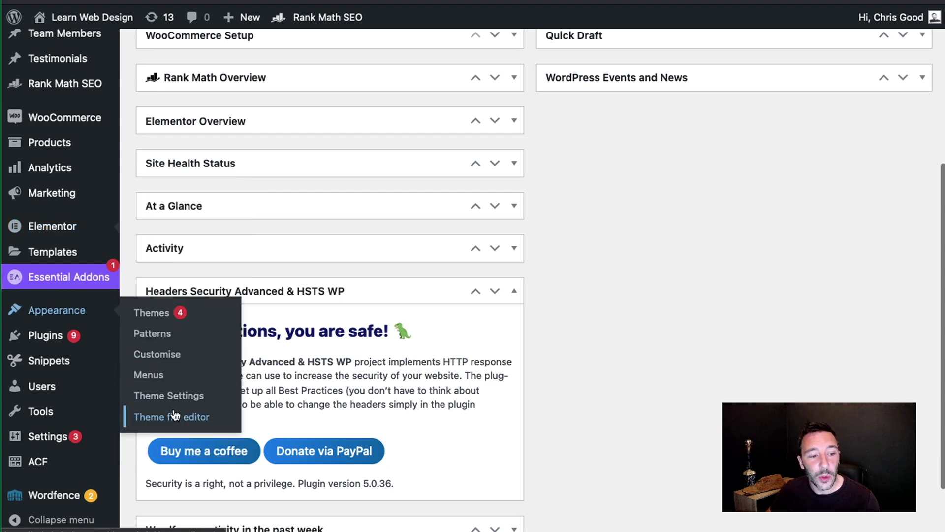
pyautogui.scroll(-1, 181, 403)
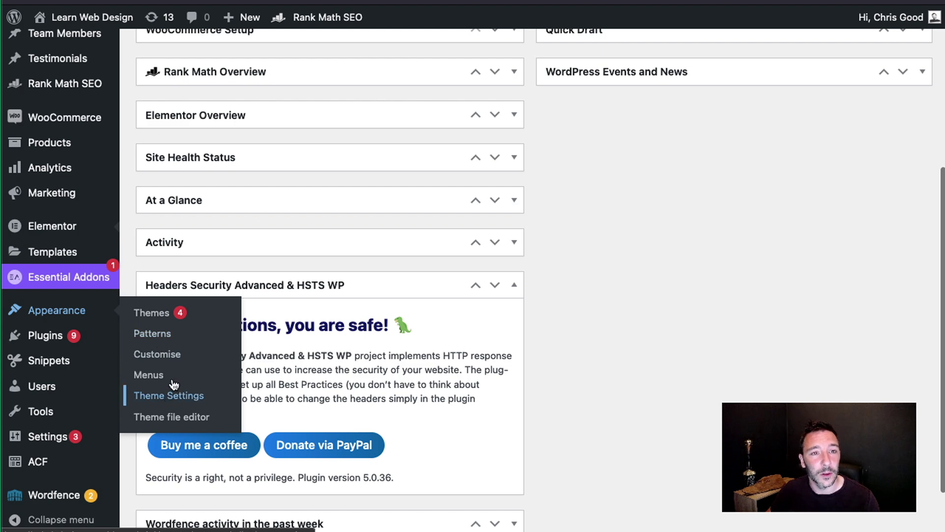
pyautogui.moveTo(28, 312)
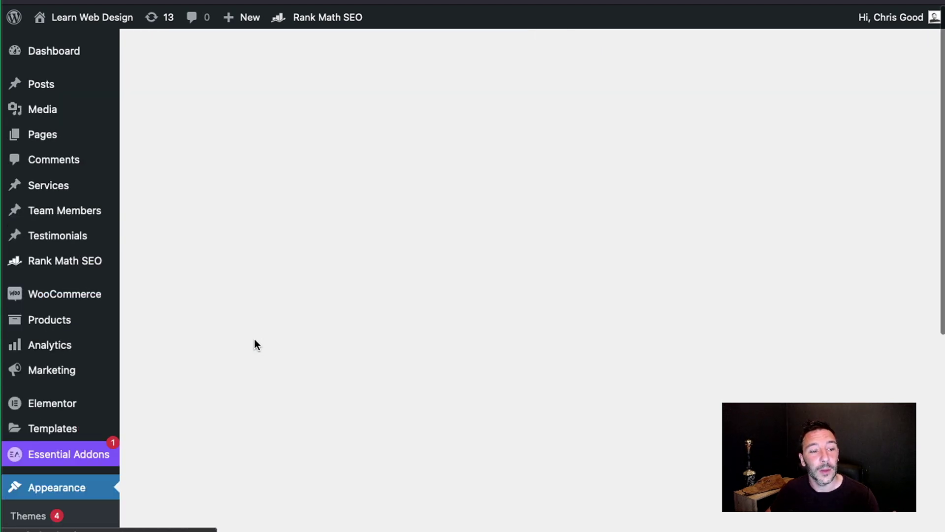
# - Turn on 'Disable page title' and 'Disable cross-site header & footer', then save the Hello settings
pyautogui.scroll(-1, 291, 252)
pyautogui.scroll(-5, 401, 254)
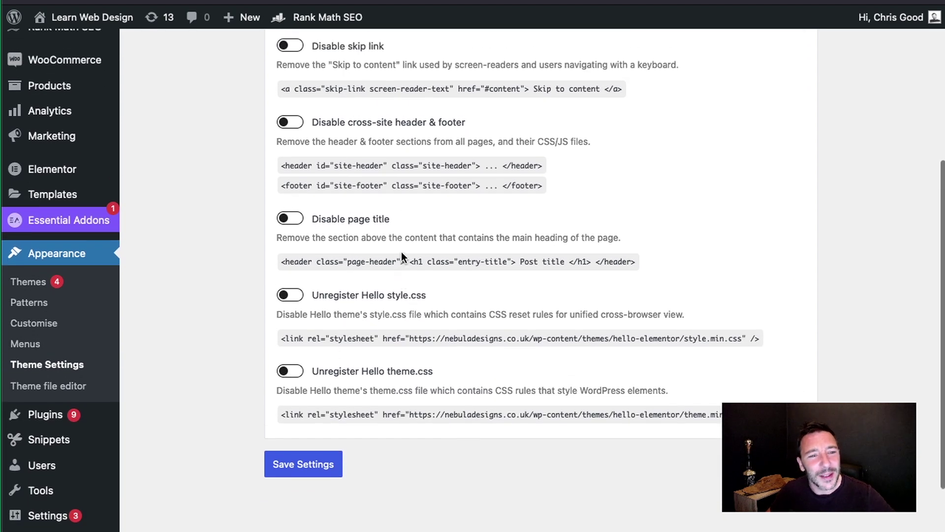
pyautogui.scroll(3, 400, 252)
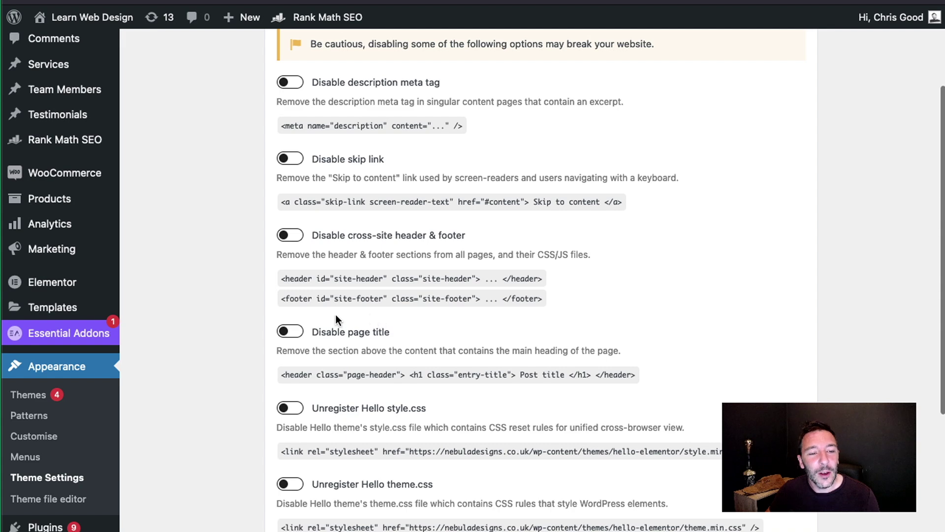
pyautogui.click(294, 334)
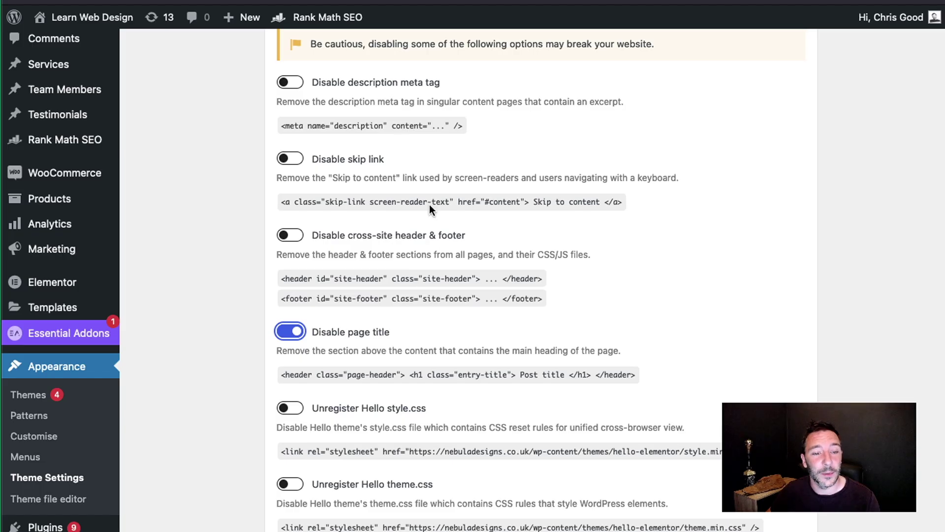
pyautogui.scroll(-5, 392, 305)
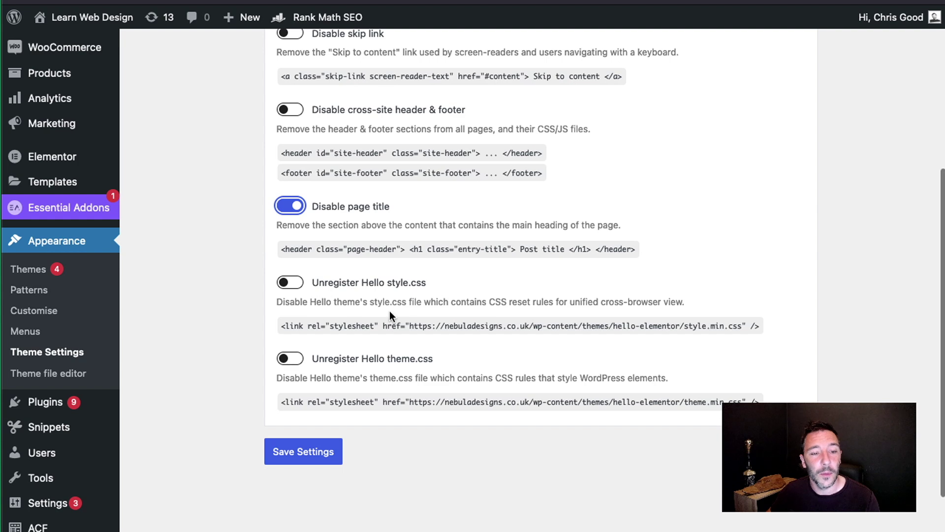
pyautogui.scroll(3, 344, 315)
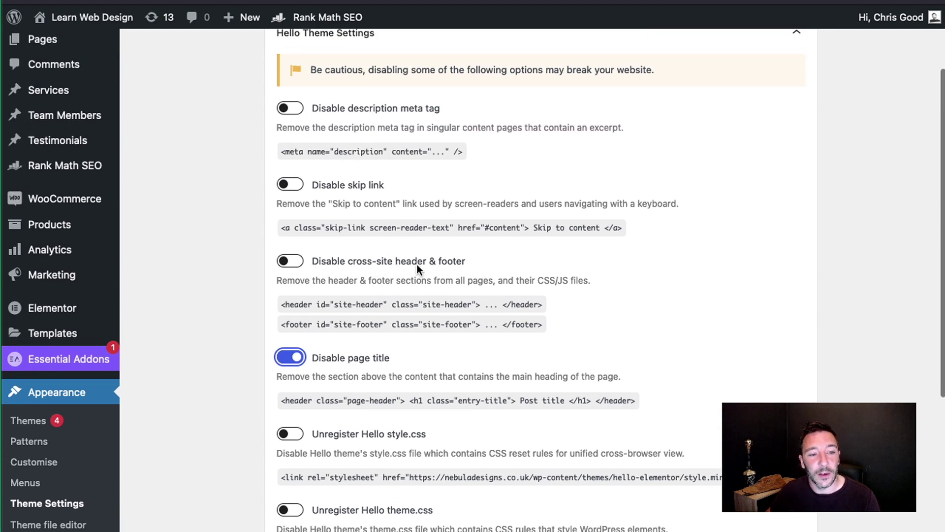
pyautogui.click(295, 262)
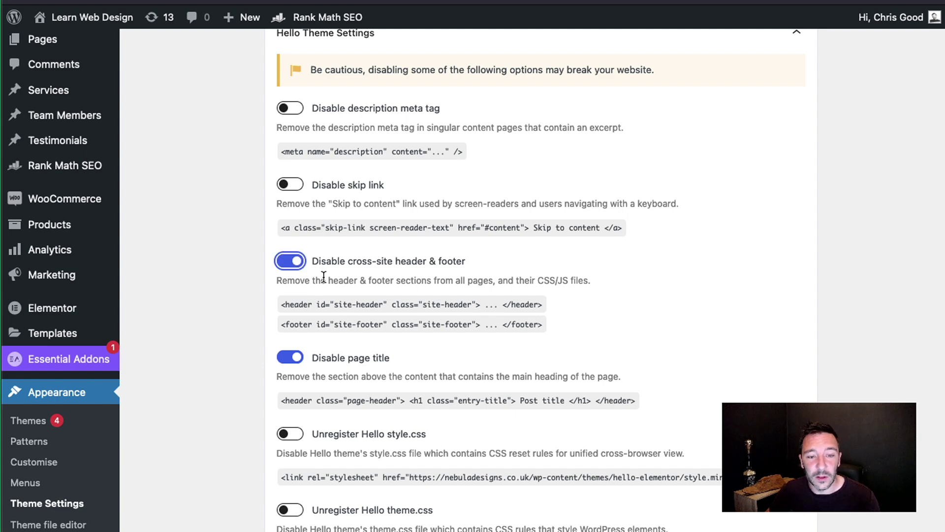
pyautogui.scroll(-1, 261, 295)
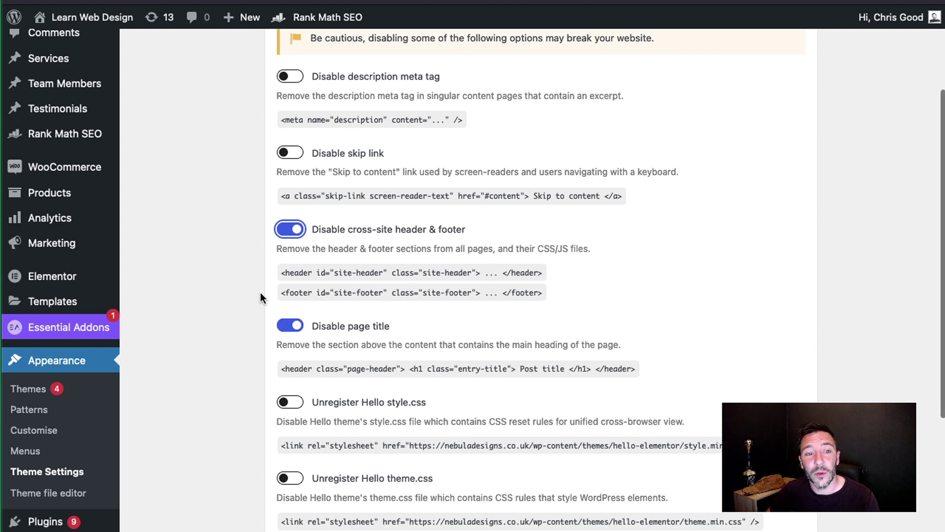
pyautogui.scroll(-4, 259, 298)
pyautogui.click(272, 387)
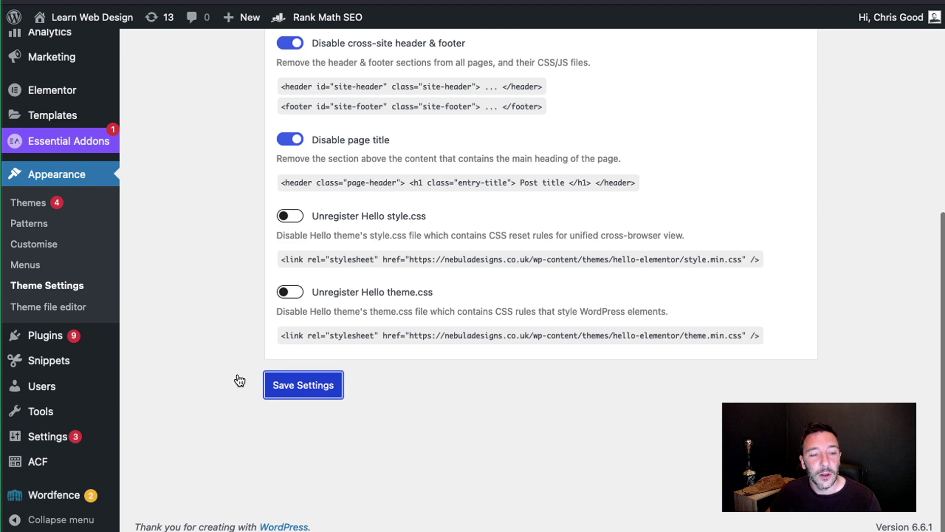
pyautogui.scroll(6, 243, 297)
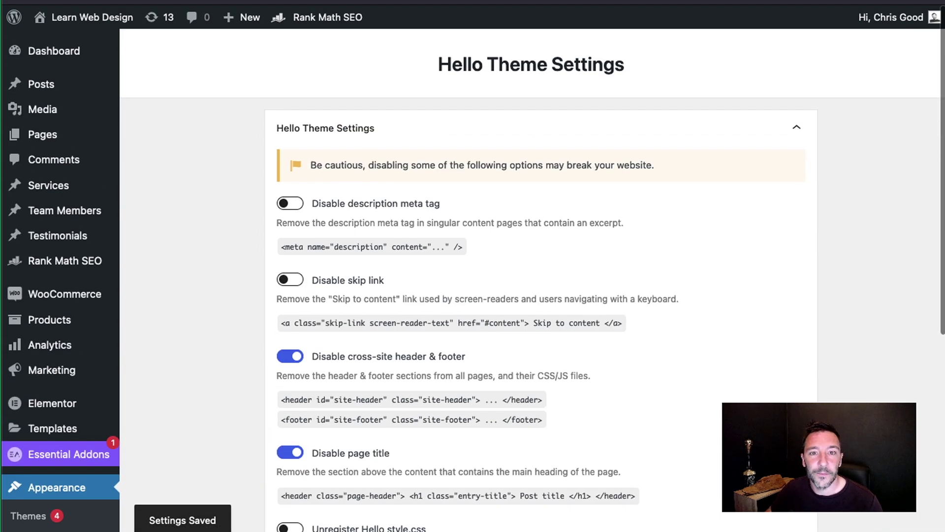
# - Reload the site's home page tab to check the PERFECTION hero without the logo header
pyautogui.hotkey('ctrl', 'Tab')
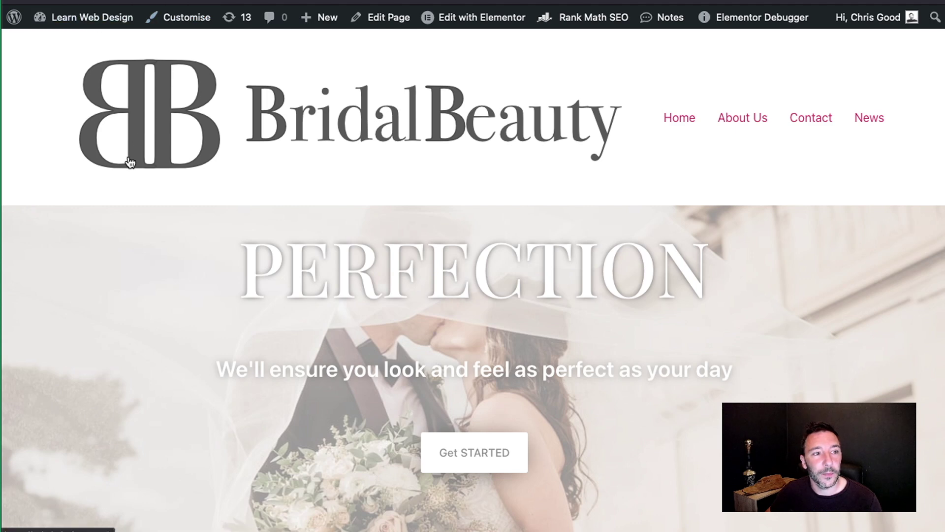
pyautogui.click(125, 173)
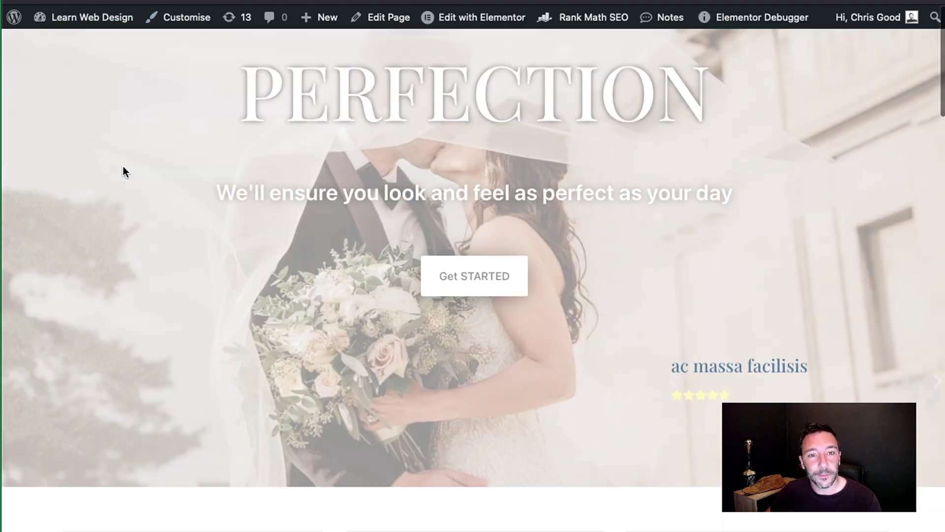